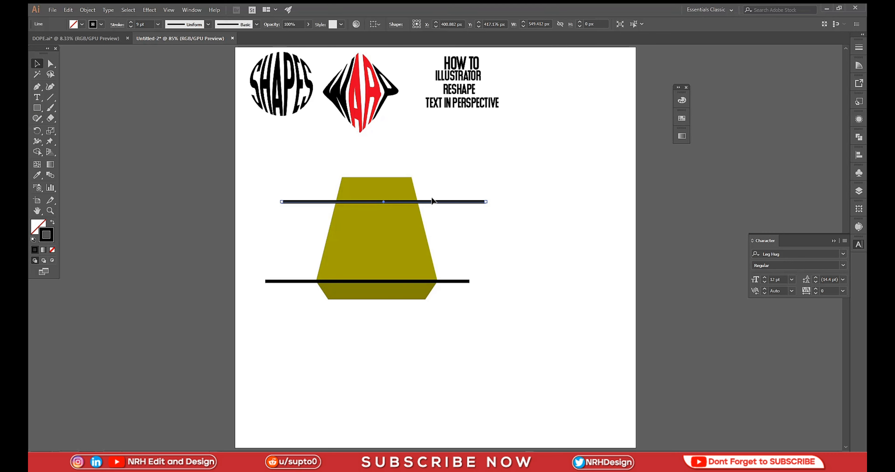
- Set the stroke weight of both horizontal lines crossing the olive shape to 12 pt
{"action": "left_click", "coordinate": [439, 183]}
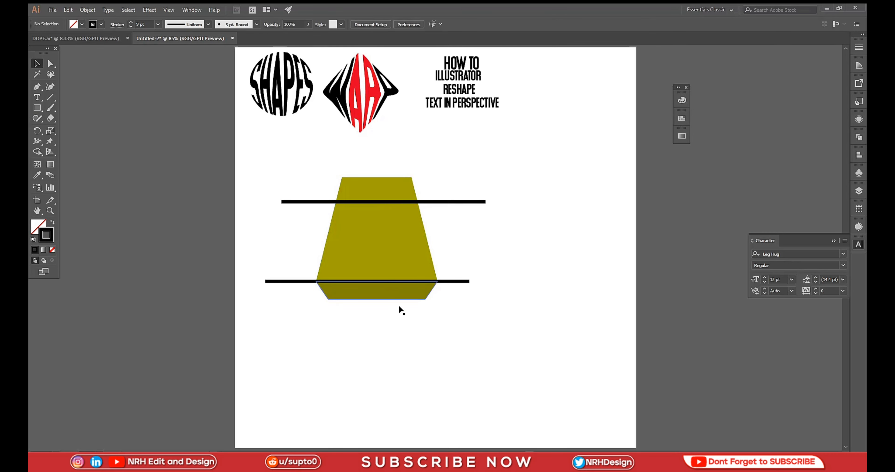
{"action": "left_click", "coordinate": [453, 282]}
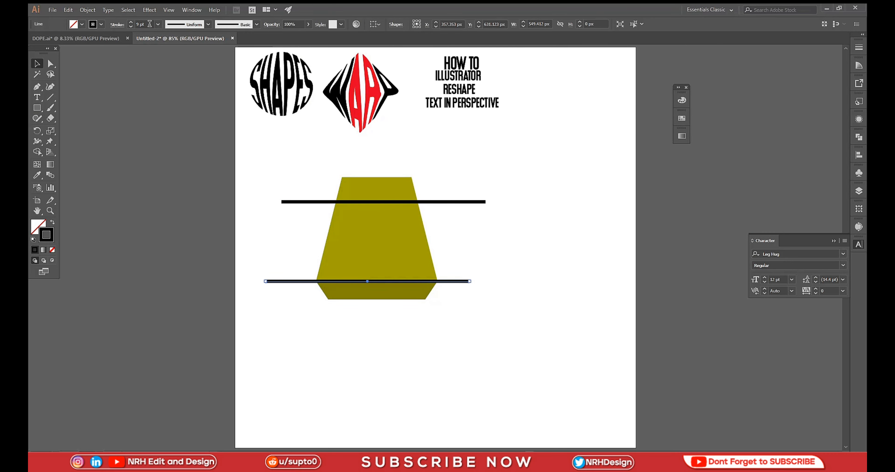
{"action": "scroll", "coordinate": [143, 23], "scroll_direction": "up", "scroll_amount": 3}
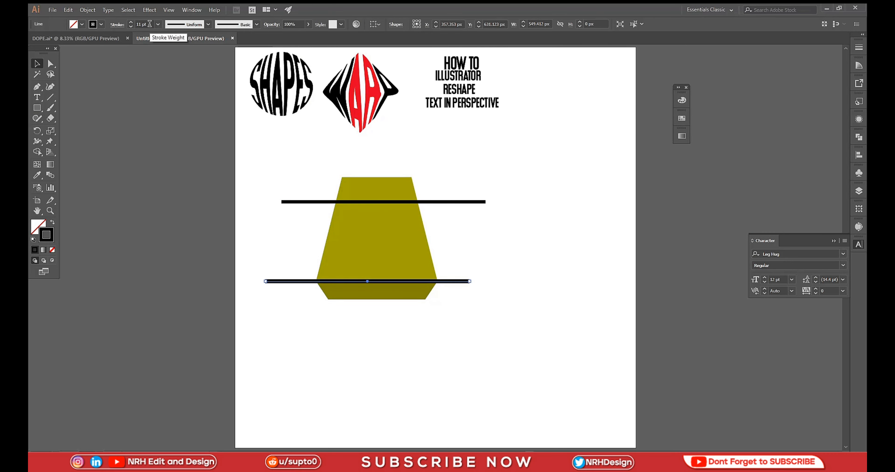
{"action": "left_click", "coordinate": [496, 245]}
{"action": "left_click", "coordinate": [465, 202]}
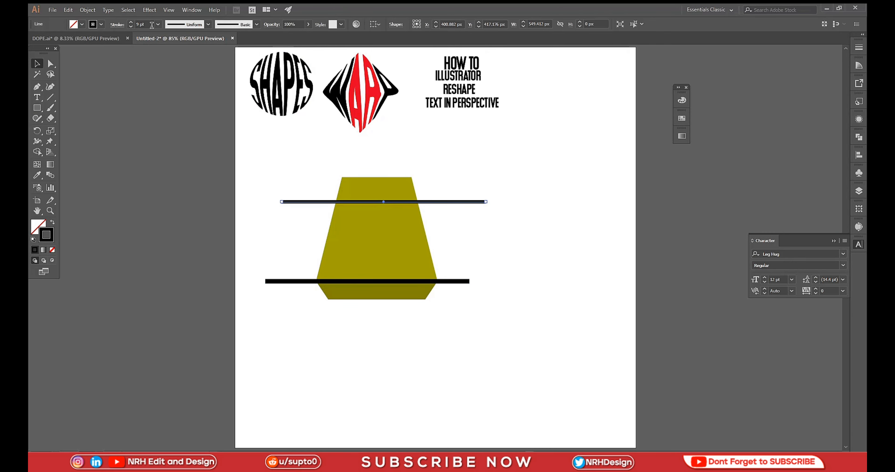
{"action": "scroll", "coordinate": [151, 25], "scroll_direction": "up", "scroll_amount": 3}
{"action": "left_click_drag", "start_coordinate": [259, 178], "coordinate": [290, 301]}
{"action": "left_click", "coordinate": [292, 240]}
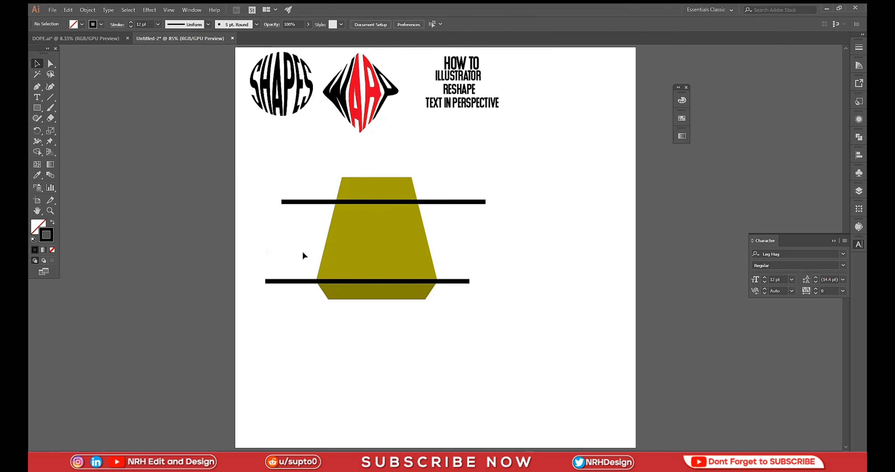
- Expand the two horizontal lines into filled shapes
{"action": "left_click_drag", "start_coordinate": [277, 185], "coordinate": [299, 307]}
{"action": "left_click", "coordinate": [88, 10]}
{"action": "left_click", "coordinate": [100, 104]}
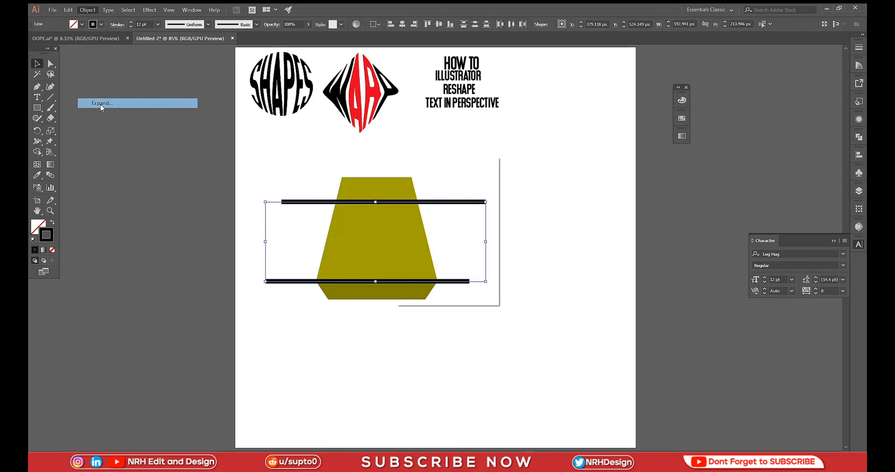
{"action": "left_click", "coordinate": [426, 284]}
{"action": "left_click", "coordinate": [419, 338]}
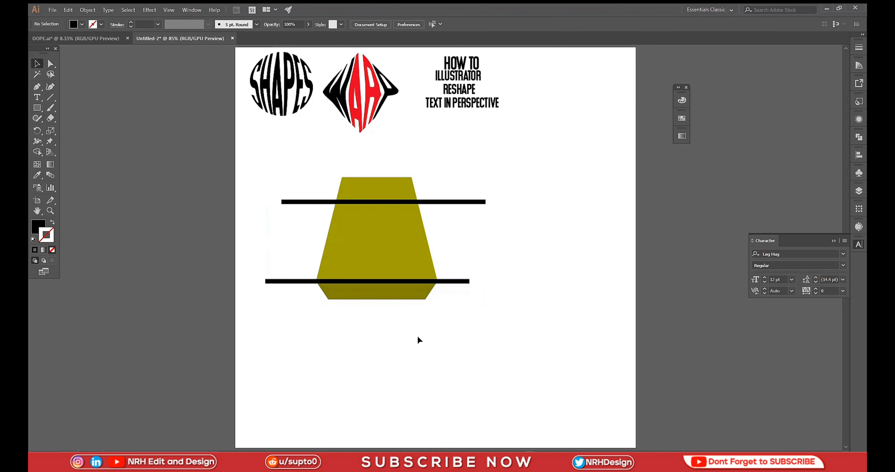
- Select the olive shape with both bars and remove the lower bar's pieces with the Shape Builder tool
{"action": "left_click_drag", "start_coordinate": [323, 183], "coordinate": [452, 290]}
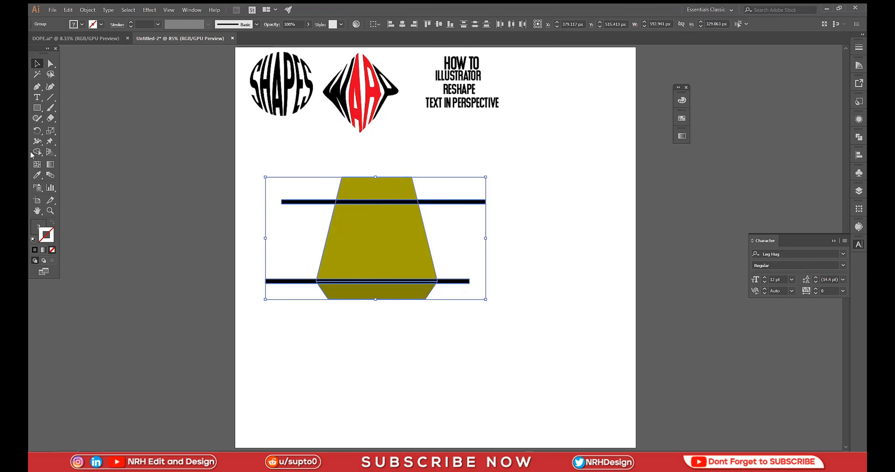
{"action": "left_click", "coordinate": [36, 152]}
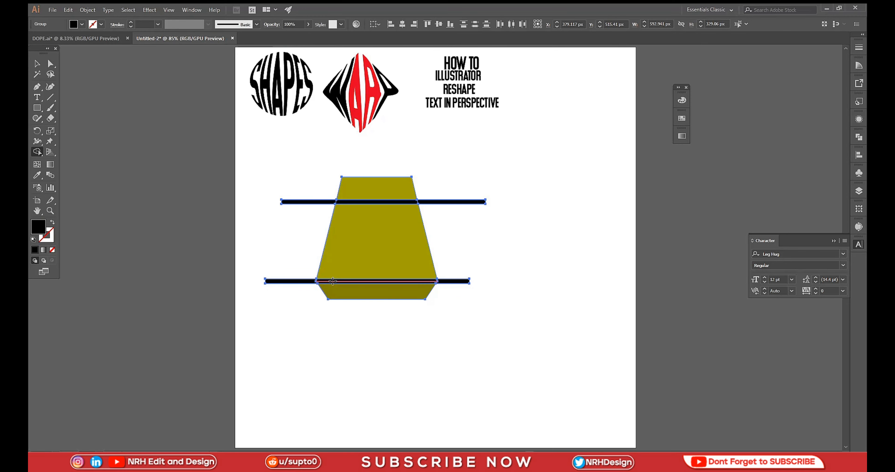
{"action": "scroll", "coordinate": [333, 282], "scroll_direction": "up", "scroll_amount": 4}
{"action": "mouse_move", "coordinate": [353, 282]}
{"action": "left_mouse_down"}
{"action": "mouse_move", "coordinate": [208, 283]}
{"action": "mouse_move", "coordinate": [243, 285]}
{"action": "left_mouse_up"}
{"action": "scroll", "coordinate": [284, 287], "scroll_direction": "down", "scroll_amount": 2}
{"action": "left_click", "coordinate": [524, 286], "text": "alt"}
{"action": "scroll", "coordinate": [515, 234], "scroll_direction": "down", "scroll_amount": 1}
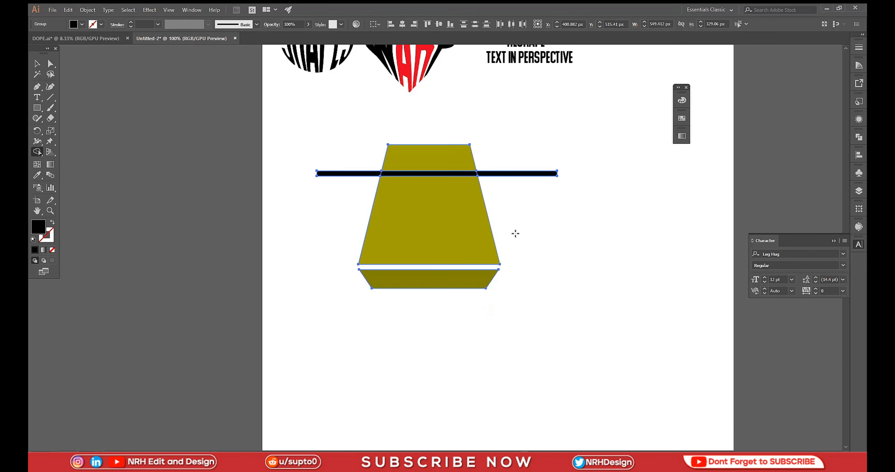
{"action": "scroll", "coordinate": [522, 180], "scroll_direction": "down", "scroll_amount": 1}
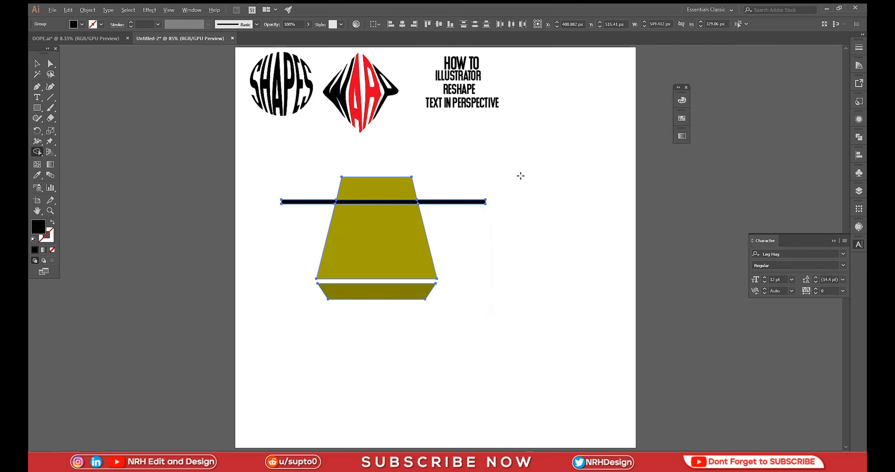
- Remove all pieces of the upper bar with the Shape Builder tool, leaving a gap below the top segment
{"action": "left_click", "coordinate": [460, 205], "text": "alt"}
{"action": "left_click", "coordinate": [400, 202], "text": "alt"}
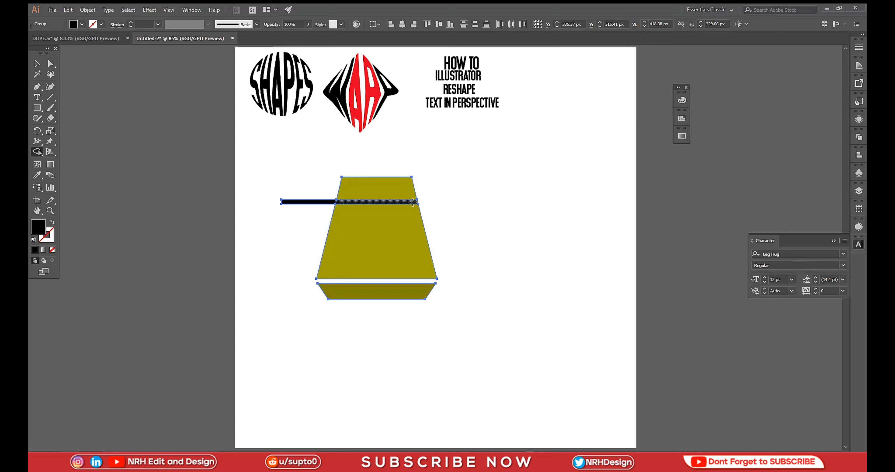
{"action": "left_click", "coordinate": [311, 203], "text": "alt"}
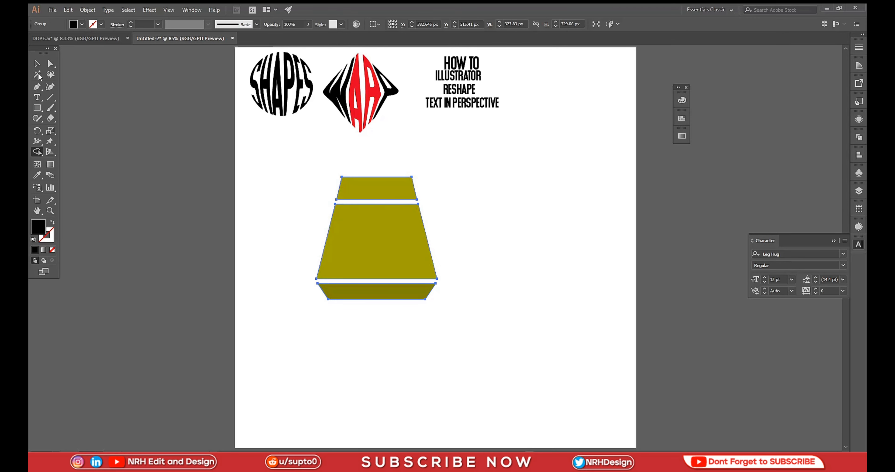
{"action": "left_click", "coordinate": [34, 65]}
{"action": "left_click", "coordinate": [545, 200]}
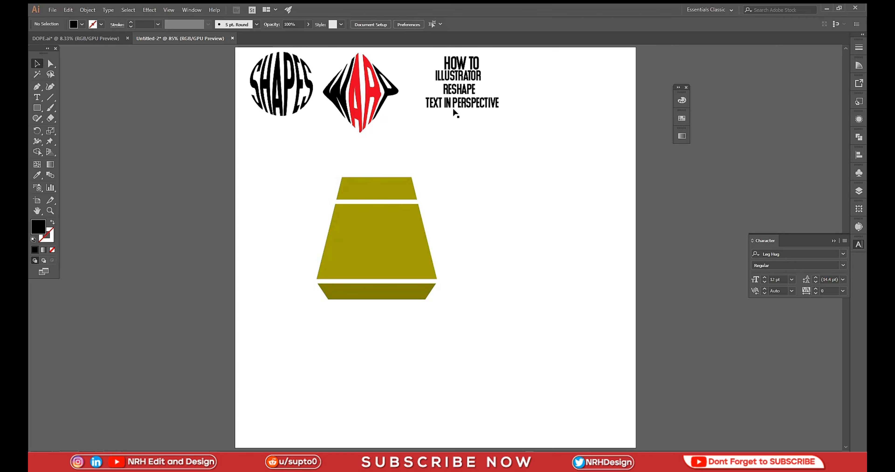
- Move the ILLUSTRATOR text onto the top olive segment and arrange it behind the shape
{"action": "left_click_drag", "start_coordinate": [457, 77], "coordinate": [376, 186]}
{"action": "right_click", "coordinate": [377, 186]}
{"action": "mouse_move", "coordinate": [438, 318]}
{"action": "left_click", "coordinate": [542, 342]}
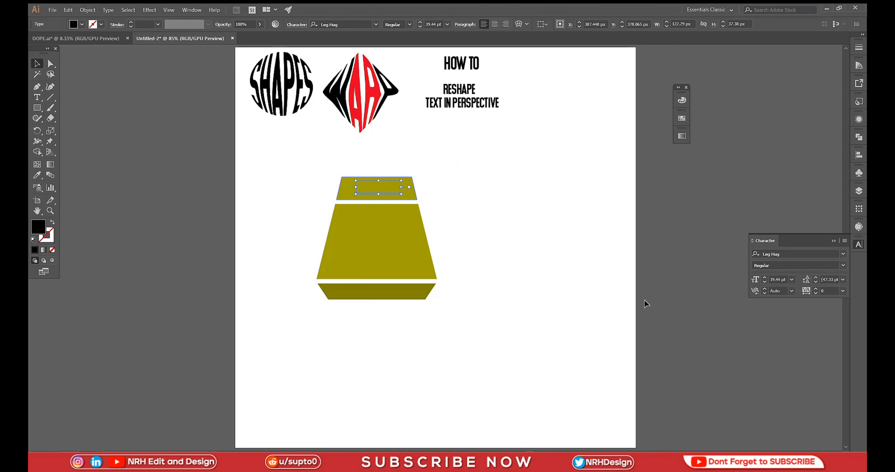
- Ungroup the olive shape completely so its three segments are separate objects
{"action": "left_click_drag", "start_coordinate": [451, 181], "coordinate": [355, 191]}
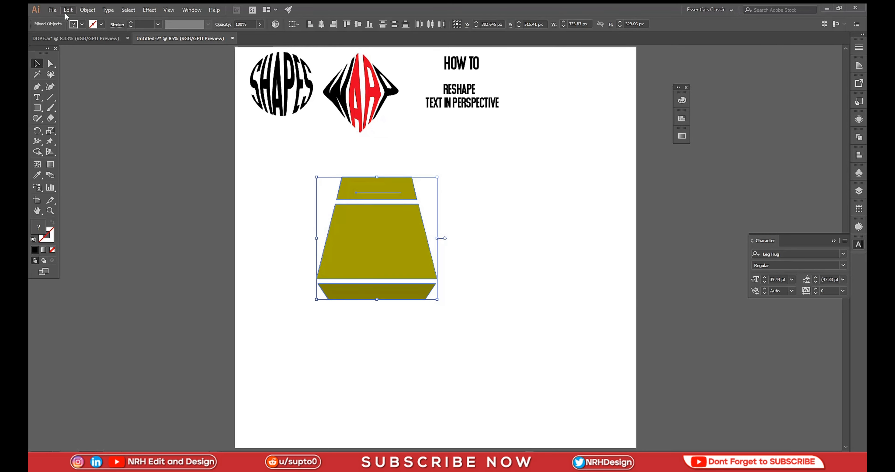
{"action": "left_click", "coordinate": [387, 237]}
{"action": "right_click", "coordinate": [387, 237]}
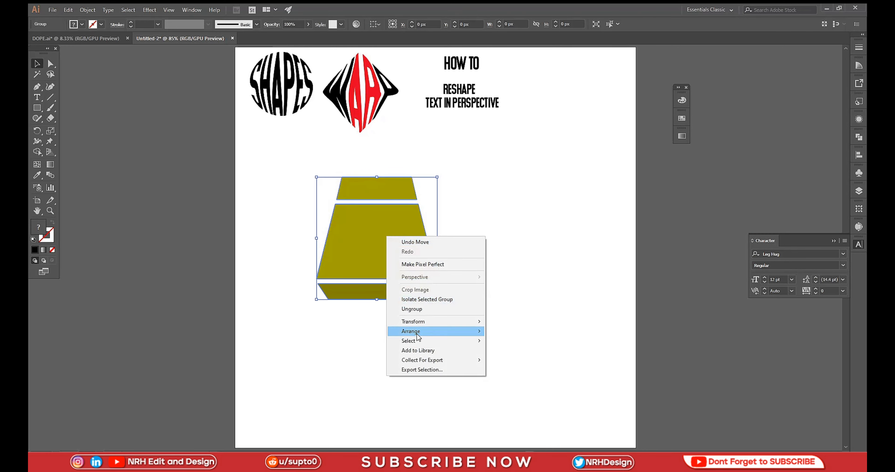
{"action": "mouse_move", "coordinate": [438, 331]}
{"action": "left_click", "coordinate": [426, 309]}
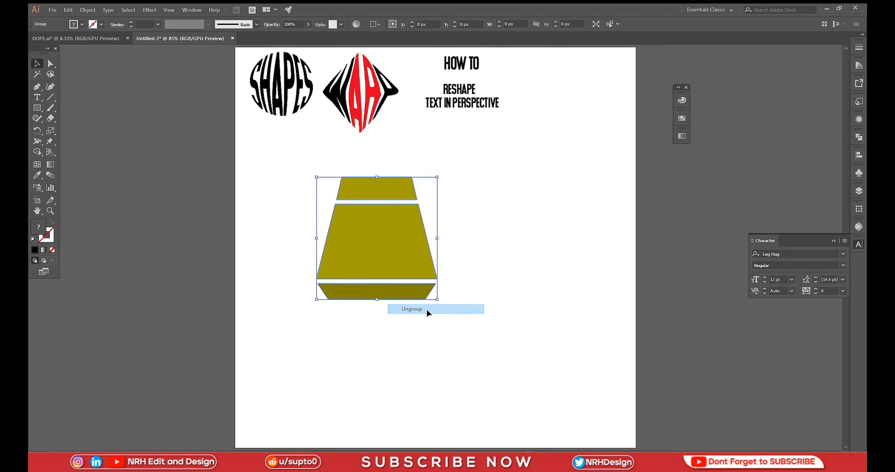
{"action": "right_click", "coordinate": [412, 261]}
{"action": "left_click", "coordinate": [431, 332]}
{"action": "right_click", "coordinate": [409, 283]}
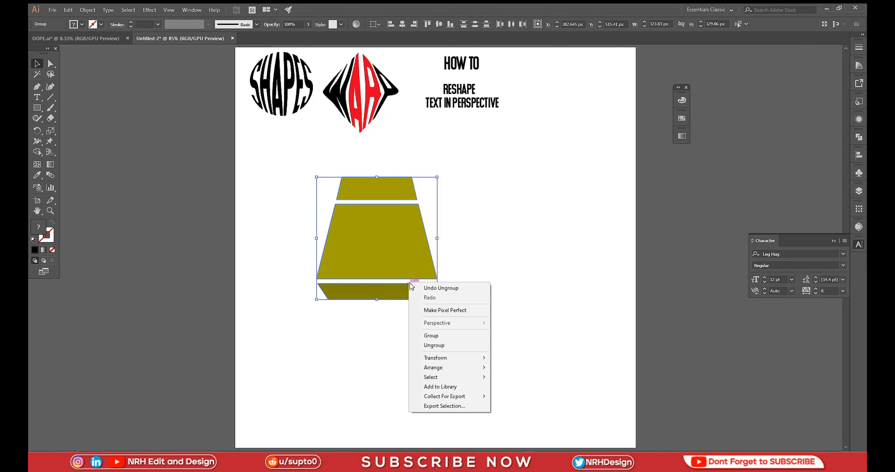
{"action": "left_click", "coordinate": [446, 345]}
{"action": "right_click", "coordinate": [412, 269]}
{"action": "left_click", "coordinate": [645, 282]}
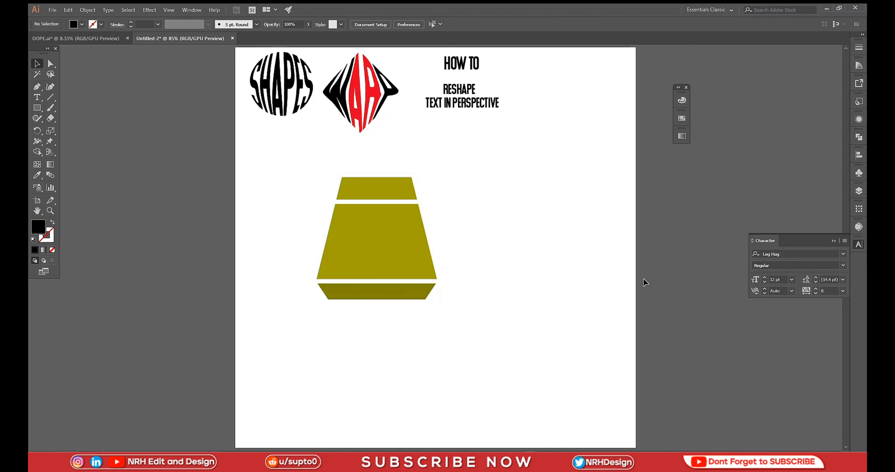
- Envelope distort the ILLUSTRATOR text with the top olive segment using Make with Top Object
{"action": "left_click", "coordinate": [361, 197]}
{"action": "left_click", "coordinate": [87, 10]}
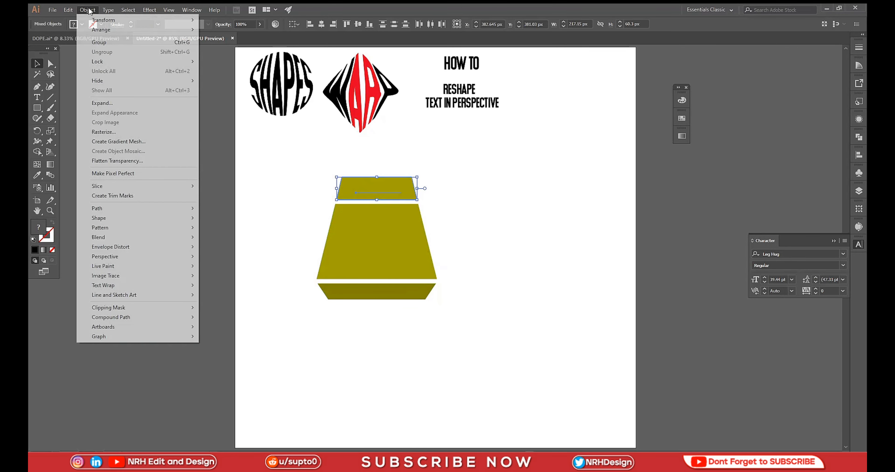
{"action": "mouse_move", "coordinate": [123, 235]}
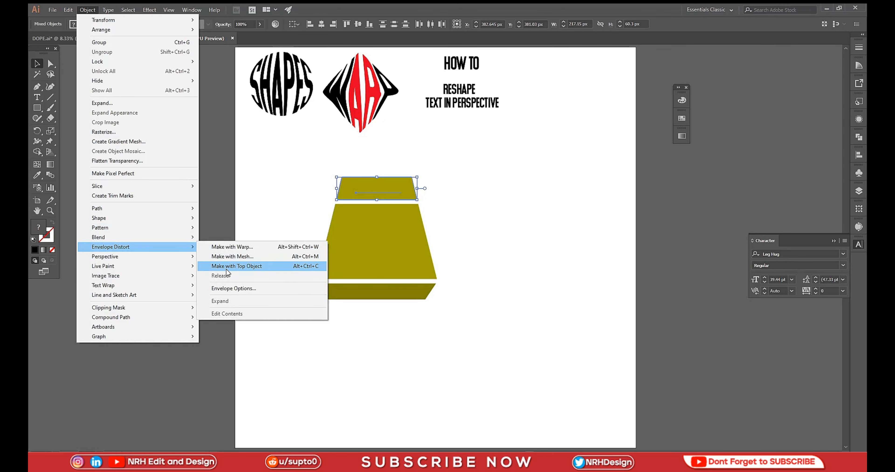
{"action": "left_click", "coordinate": [225, 268]}
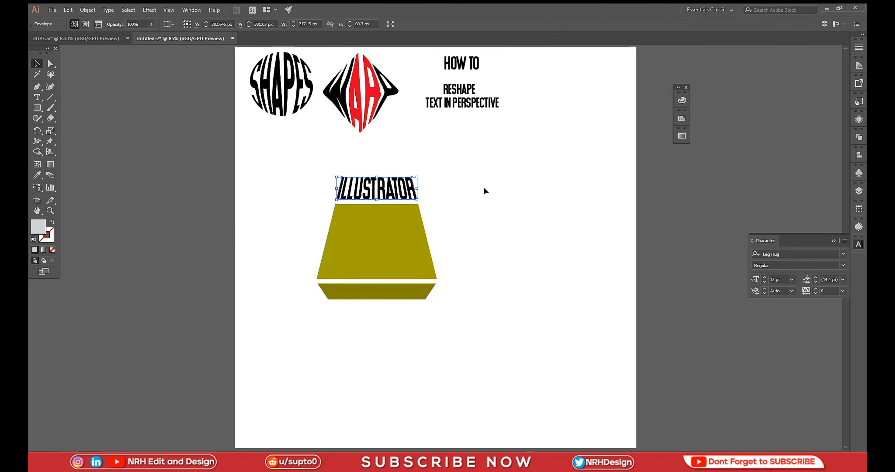
{"action": "left_click", "coordinate": [475, 133]}
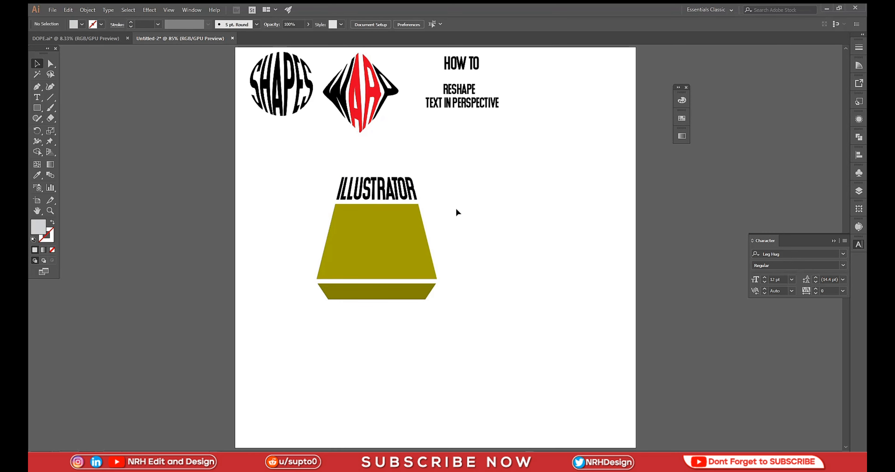
- Nudge the middle olive segment up 4 px, closer to the ILLUSTRATOR text
{"action": "left_click", "coordinate": [400, 228]}
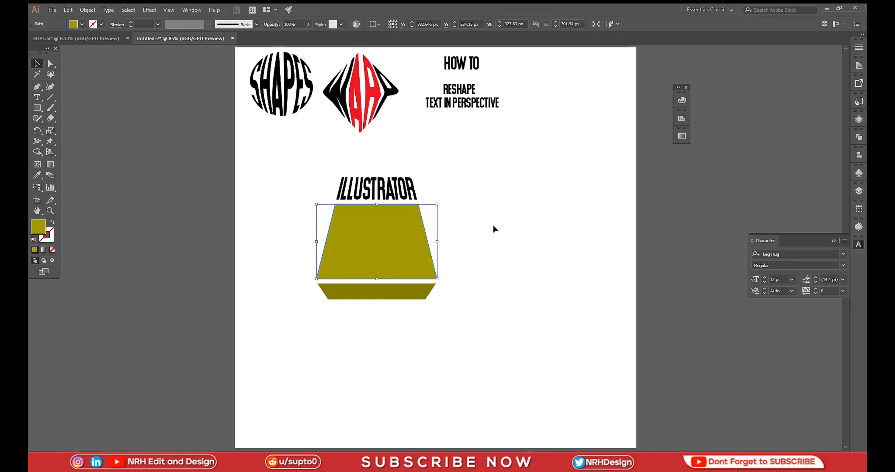
{"action": "key", "text": "Up"}
{"action": "key", "text": "Up"}
{"action": "key", "text": "Up"}
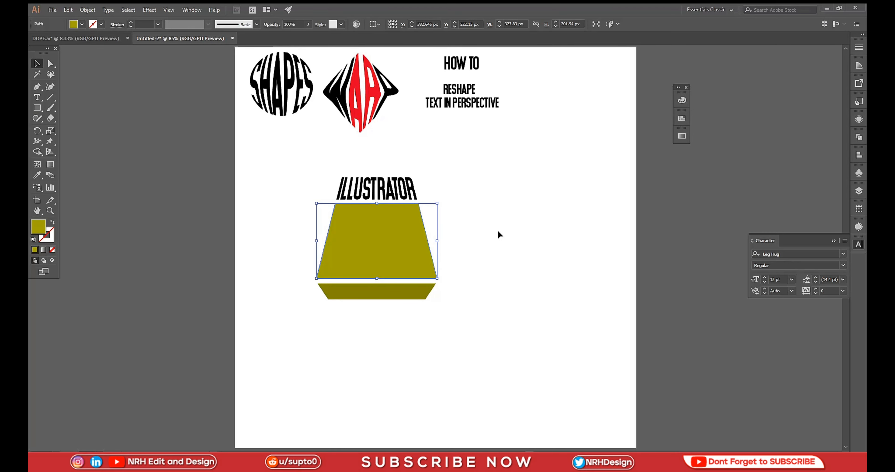
{"action": "left_click", "coordinate": [493, 240]}
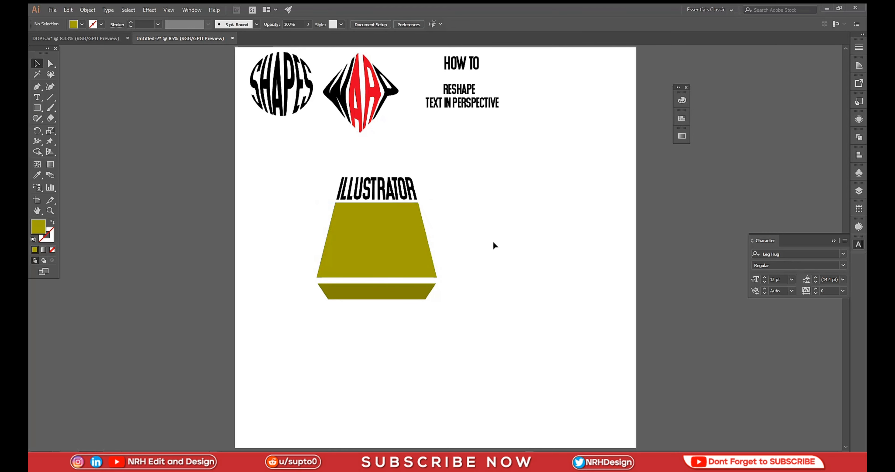
- Nudge the bottom olive segment up a few pixels to narrow its gap to the middle segment
{"action": "left_click", "coordinate": [433, 287]}
{"action": "key", "text": "Up"}
{"action": "key", "text": "Up"}
{"action": "key", "text": "Up"}
{"action": "key", "text": "Up"}
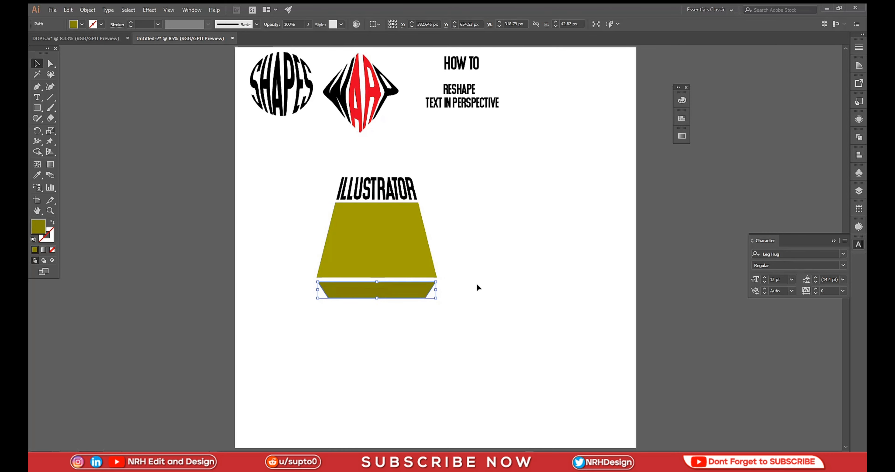
{"action": "left_click", "coordinate": [477, 282]}
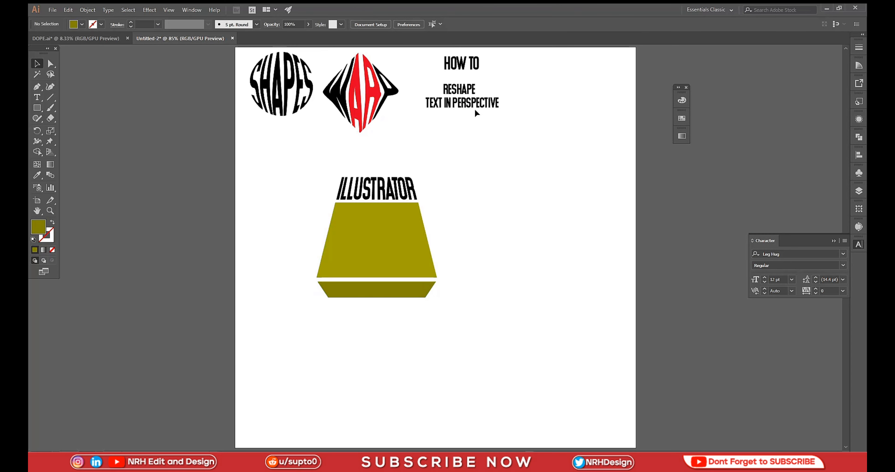
- Move the RESHAPE text onto the middle olive segment and envelope distort it using Make with Top Object
{"action": "left_click_drag", "start_coordinate": [468, 91], "coordinate": [386, 237]}
{"action": "left_click", "coordinate": [445, 227]}
{"action": "left_click_drag", "start_coordinate": [446, 229], "coordinate": [290, 253]}
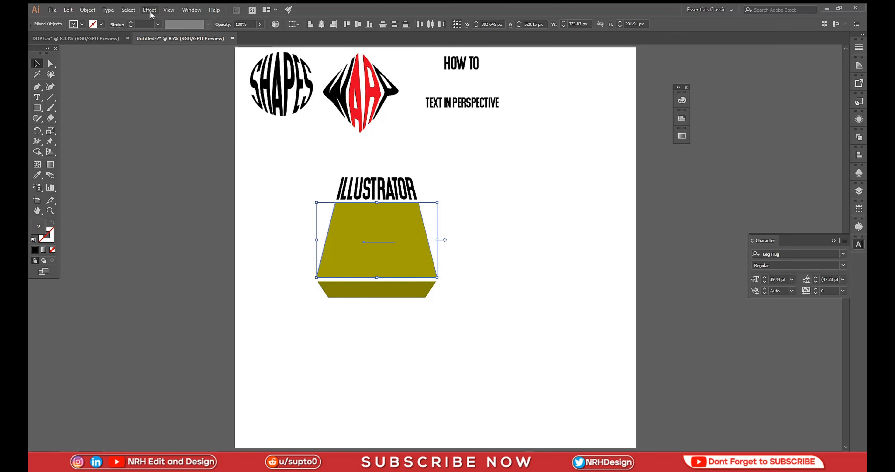
{"action": "left_click", "coordinate": [87, 10]}
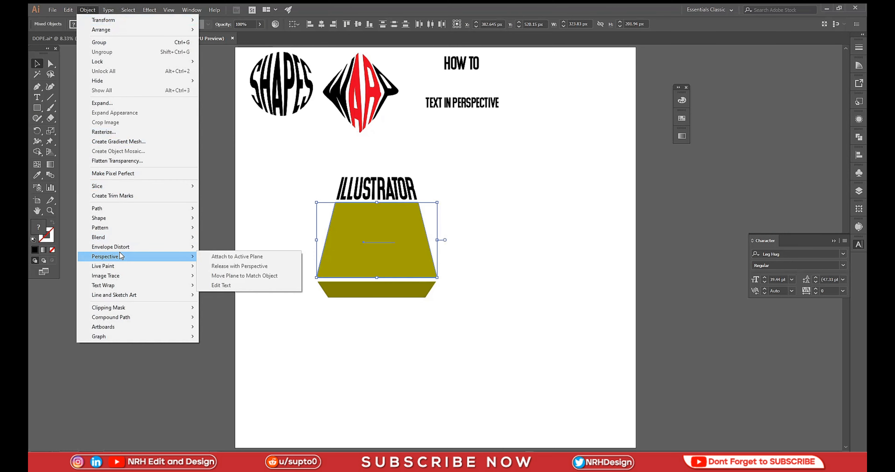
{"action": "mouse_move", "coordinate": [156, 247]}
{"action": "left_click", "coordinate": [236, 267]}
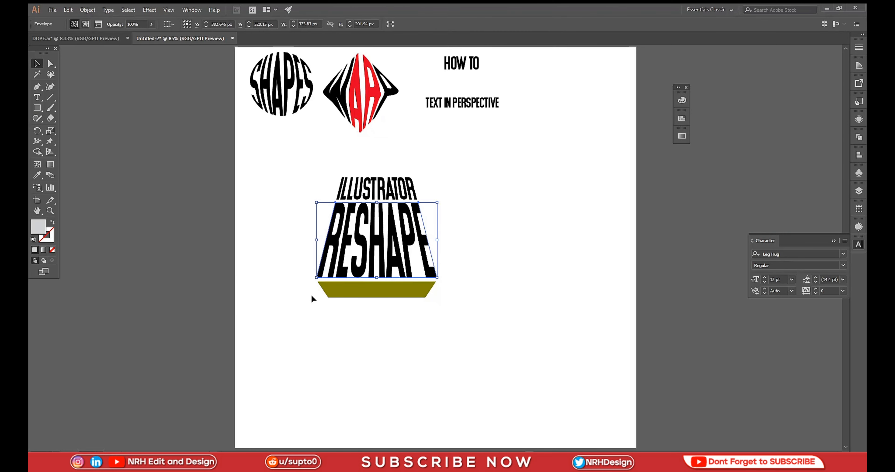
- Move the TEXT IN PERSPECTIVE text onto the bottom olive segment and envelope distort it using Make with Top Object
{"action": "left_click_drag", "start_coordinate": [467, 106], "coordinate": [379, 285]}
{"action": "left_click", "coordinate": [388, 324]}
{"action": "left_click", "coordinate": [88, 9]}
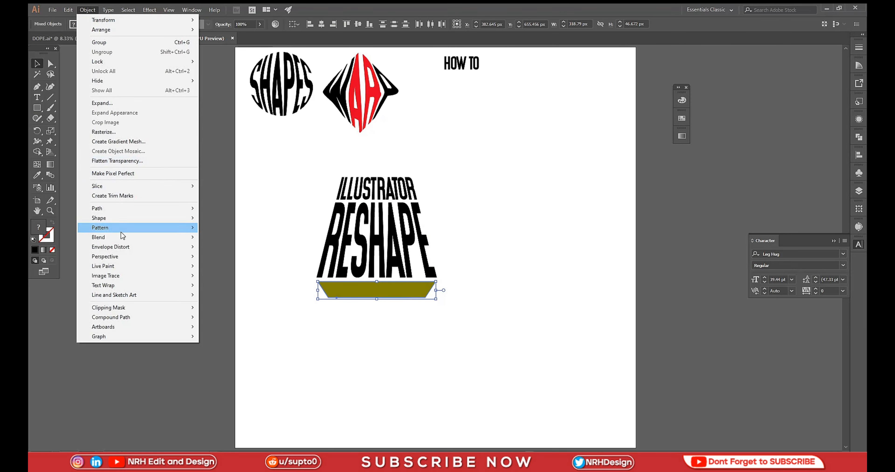
{"action": "mouse_move", "coordinate": [129, 250]}
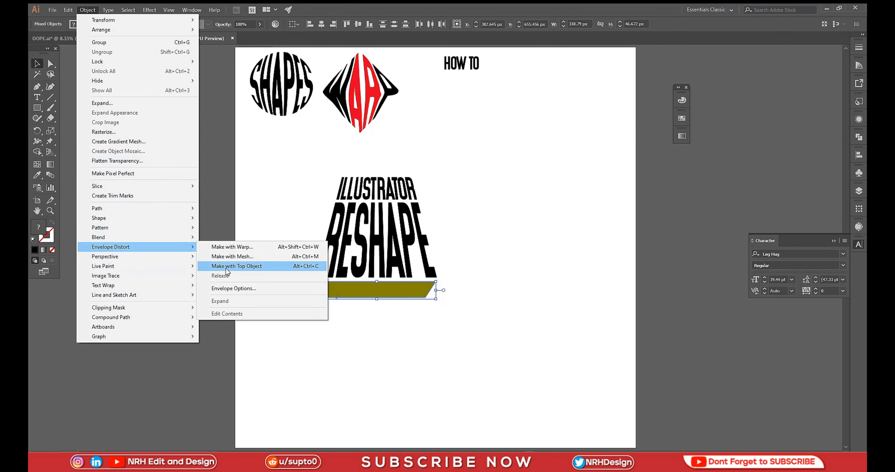
{"action": "left_click", "coordinate": [244, 266]}
{"action": "left_click", "coordinate": [336, 314]}
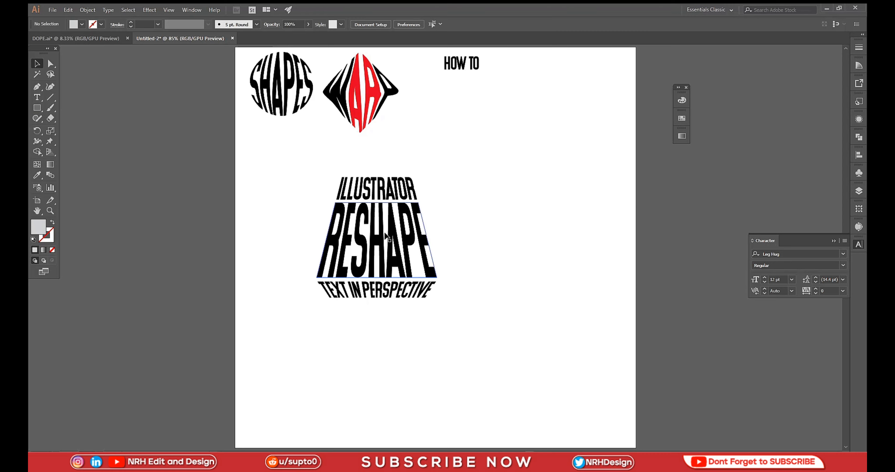
- Select the three distorted text lines and scale them up together to about 423 px wide
{"action": "left_click_drag", "start_coordinate": [298, 174], "coordinate": [455, 315]}
{"action": "left_click_drag", "start_coordinate": [426, 248], "coordinate": [457, 272]}
{"action": "left_click", "coordinate": [527, 260]}
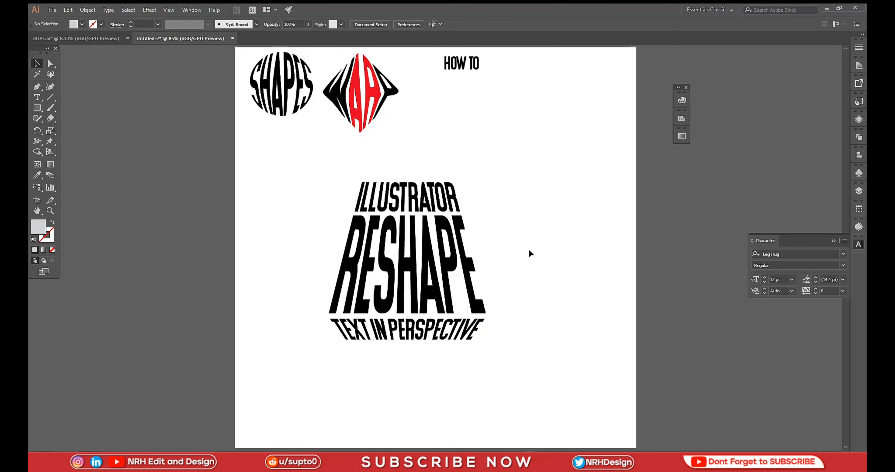
- Move the HOW TO text directly above the ILLUSTRATOR line and set its tracking to 200
{"action": "left_click_drag", "start_coordinate": [467, 65], "coordinate": [410, 170]}
{"action": "left_click", "coordinate": [843, 291]}
{"action": "left_click", "coordinate": [840, 433]}
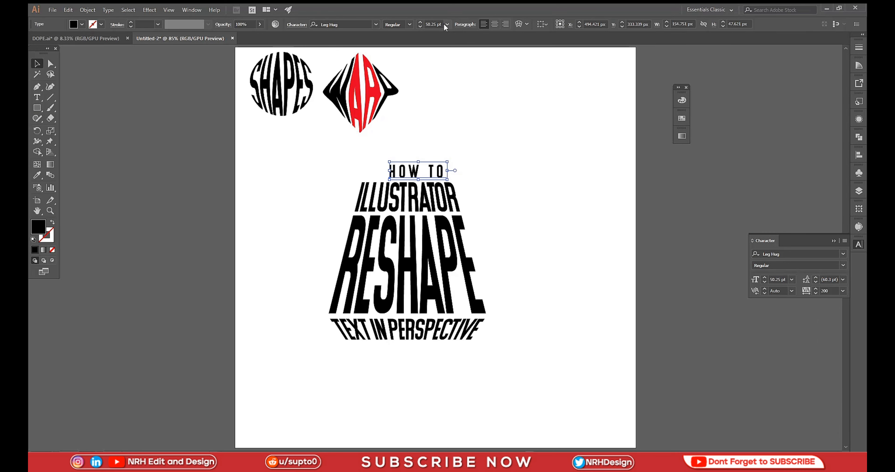
- Set the HOW TO font size to 45 pt and shift the text slightly left, above the middle of ILLUSTRATOR
{"action": "scroll", "coordinate": [445, 27], "scroll_direction": "down", "scroll_amount": 5}
{"action": "left_click", "coordinate": [523, 169]}
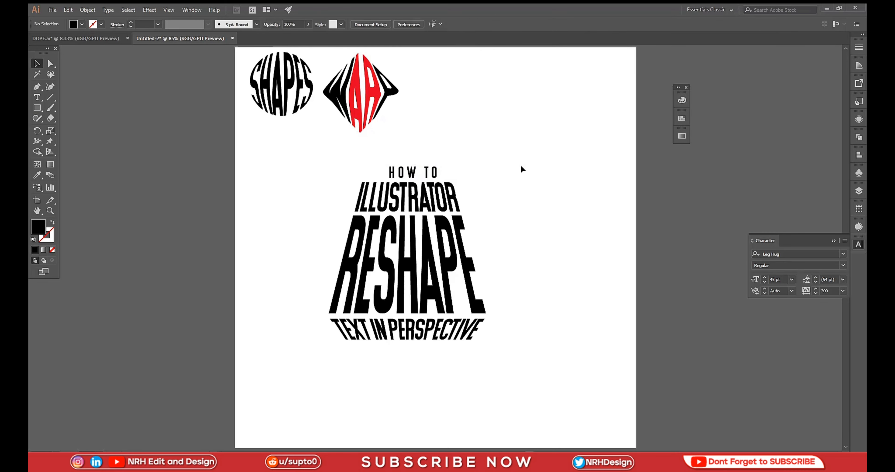
{"action": "left_click", "coordinate": [433, 171]}
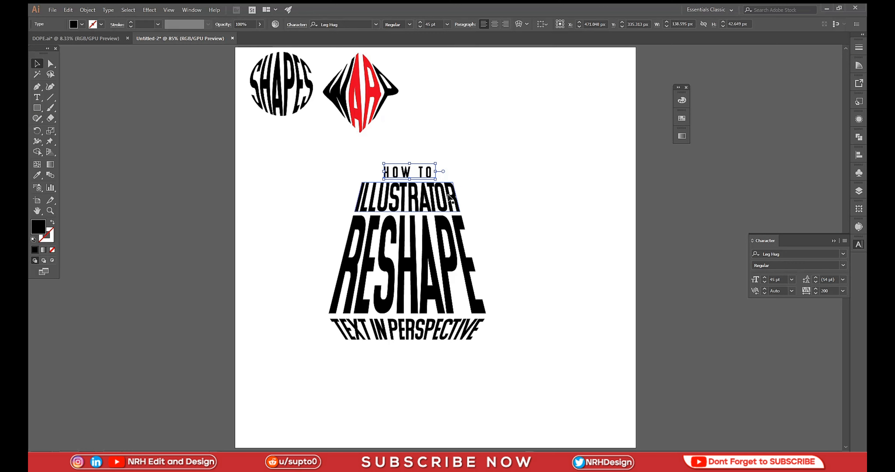
- Expand the ILLUSTRATOR, RESHAPE and TEXT IN PERSPECTIVE envelopes into regular paths
{"action": "left_click_drag", "start_coordinate": [452, 162], "coordinate": [494, 372]}
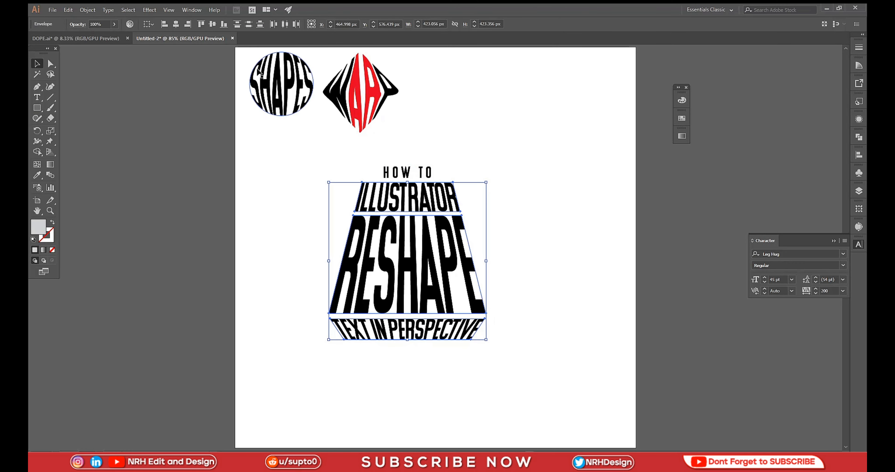
{"action": "left_click", "coordinate": [87, 10]}
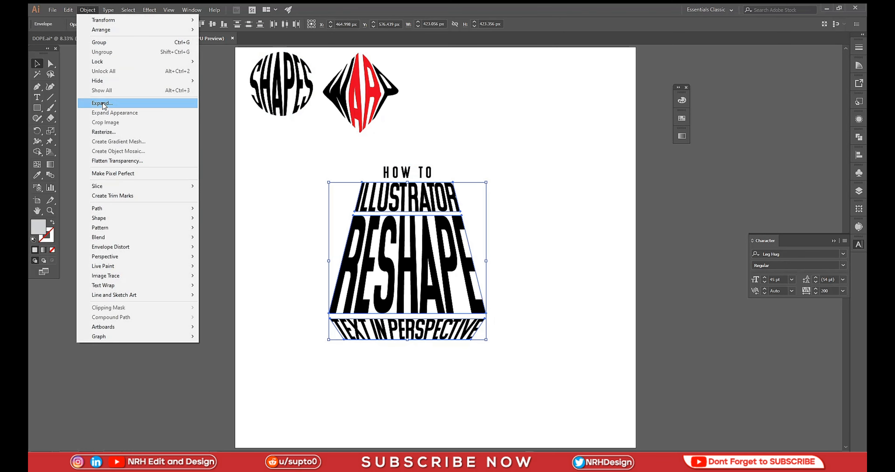
{"action": "left_click", "coordinate": [102, 103]}
{"action": "left_click", "coordinate": [422, 285]}
{"action": "left_click", "coordinate": [496, 269]}
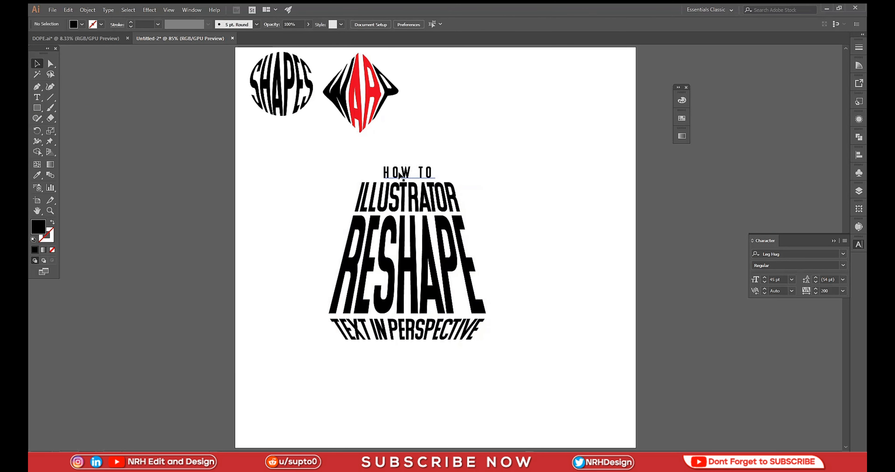
- Align the live HOW TO text and the ILLUSTRATOR line by their horizontal centers
{"action": "left_click", "coordinate": [414, 198]}
{"action": "left_click", "coordinate": [427, 173], "text": "shift"}
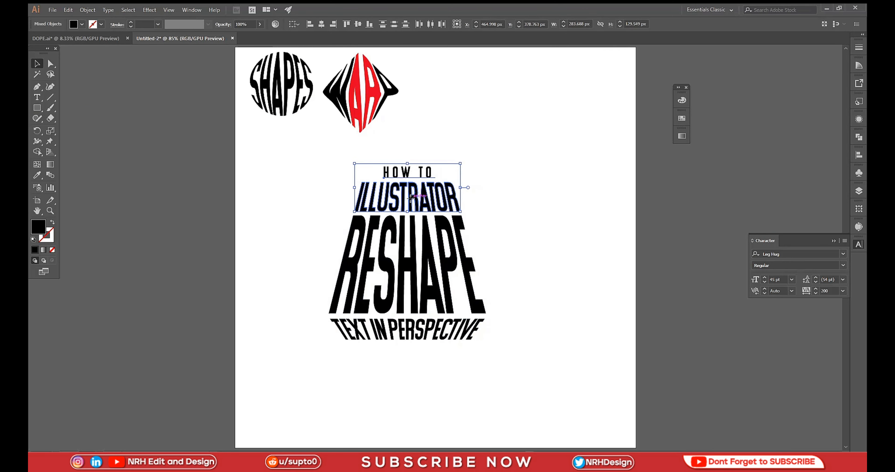
{"action": "left_click", "coordinate": [322, 24]}
{"action": "left_click", "coordinate": [489, 112]}
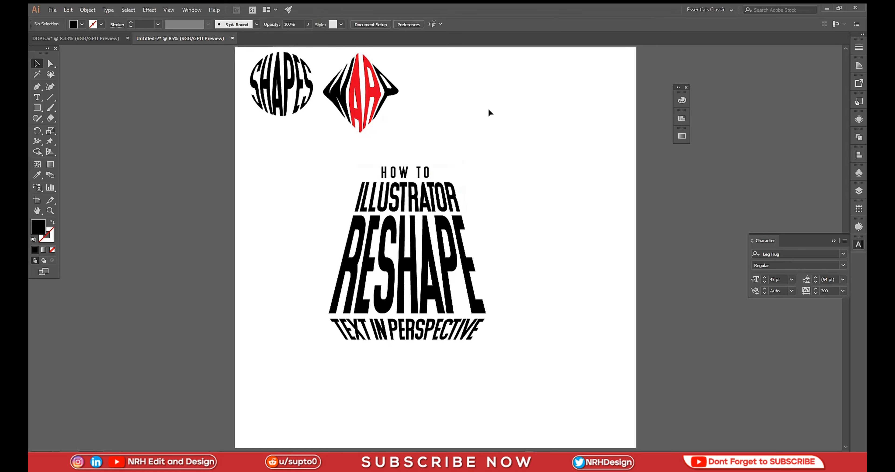
- Convert the HOW TO text to outlines
{"action": "scroll", "coordinate": [482, 116], "scroll_direction": "down", "scroll_amount": 2}
{"action": "scroll", "coordinate": [482, 138], "scroll_direction": "up", "scroll_amount": 1}
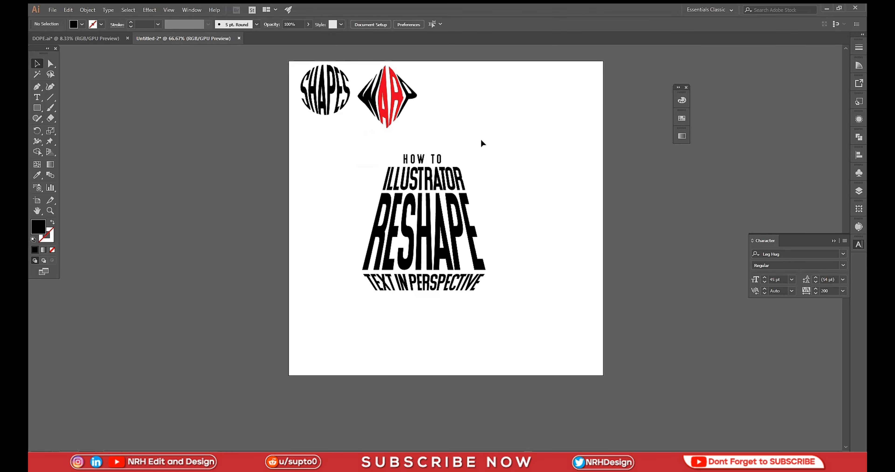
{"action": "right_click", "coordinate": [416, 158]}
{"action": "left_click", "coordinate": [466, 213]}
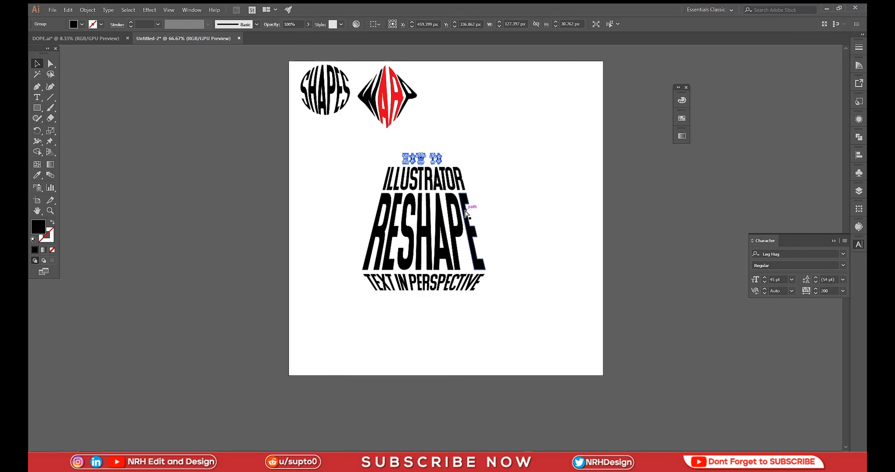
{"action": "scroll", "coordinate": [466, 214], "scroll_direction": "up", "scroll_amount": 1}
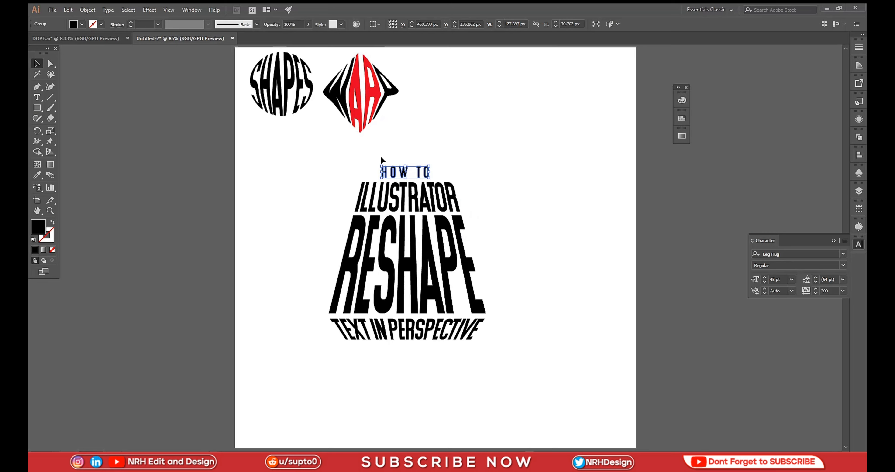
- Align the outlined HOW TO text and the ILLUSTRATOR line by their horizontal centers
{"action": "left_click", "coordinate": [379, 25]}
{"action": "left_click", "coordinate": [383, 59]}
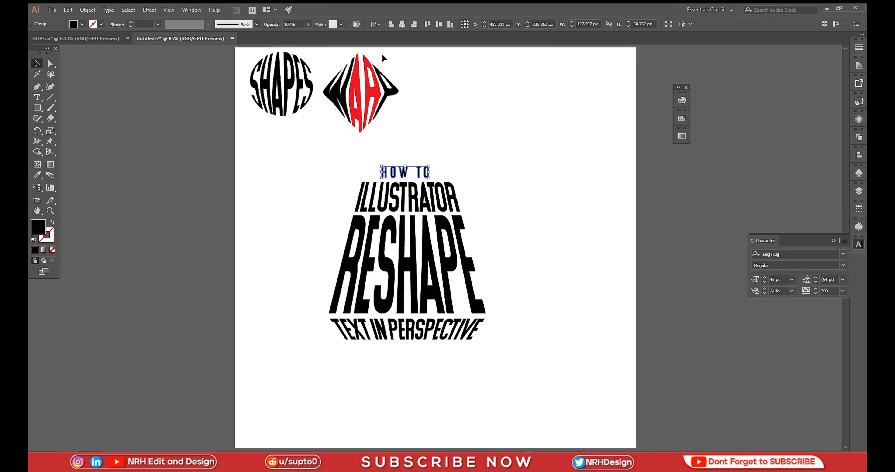
{"action": "double_click", "coordinate": [422, 188]}
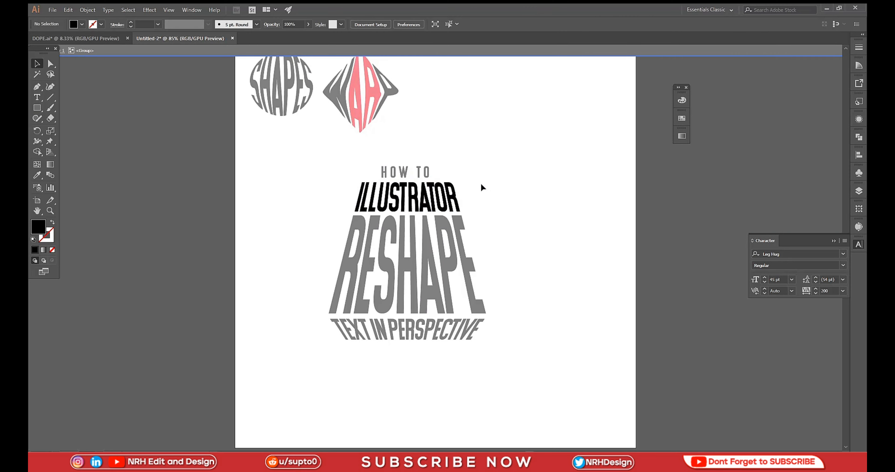
{"action": "double_click", "coordinate": [501, 186]}
{"action": "left_click", "coordinate": [448, 196]}
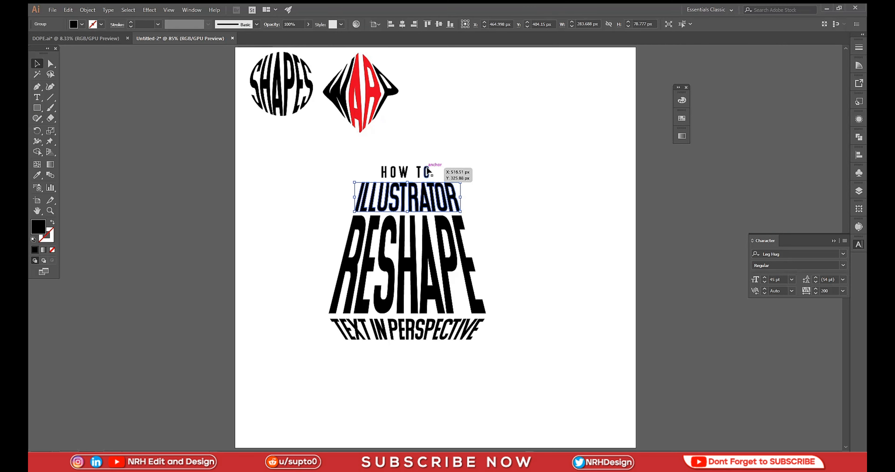
{"action": "left_click", "coordinate": [431, 190]}
{"action": "left_click", "coordinate": [403, 24]}
{"action": "left_click", "coordinate": [457, 110]}
- Move all four text lines together to the artboard's upper right, beside the WARP artwork
{"action": "left_click_drag", "start_coordinate": [335, 158], "coordinate": [560, 371]}
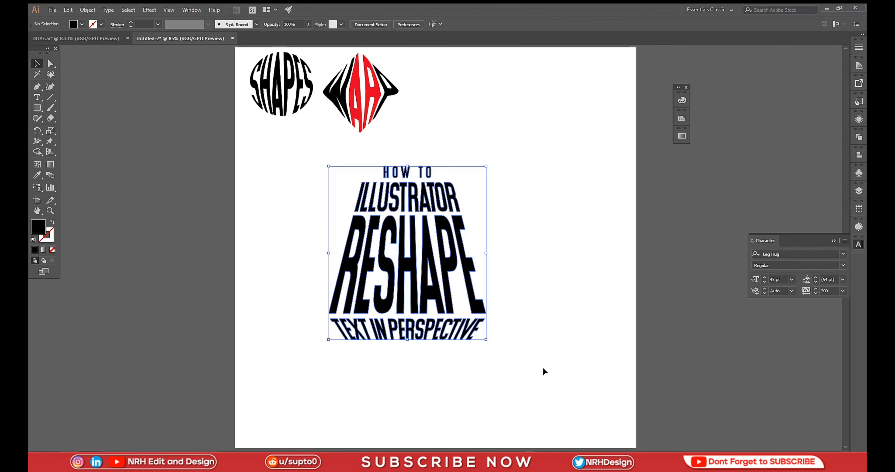
{"action": "left_click_drag", "start_coordinate": [424, 285], "coordinate": [511, 195]}
{"action": "left_click", "coordinate": [604, 228]}
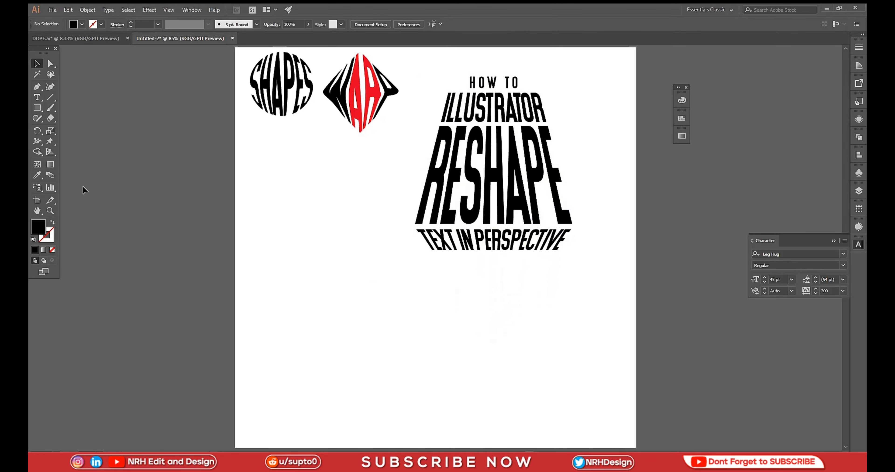
- Draw a black rectangle over the text design and widen it leftward to about 472 × 573 px to cover all lines
{"action": "left_click", "coordinate": [37, 108]}
{"action": "left_click_drag", "start_coordinate": [429, 63], "coordinate": [582, 275]}
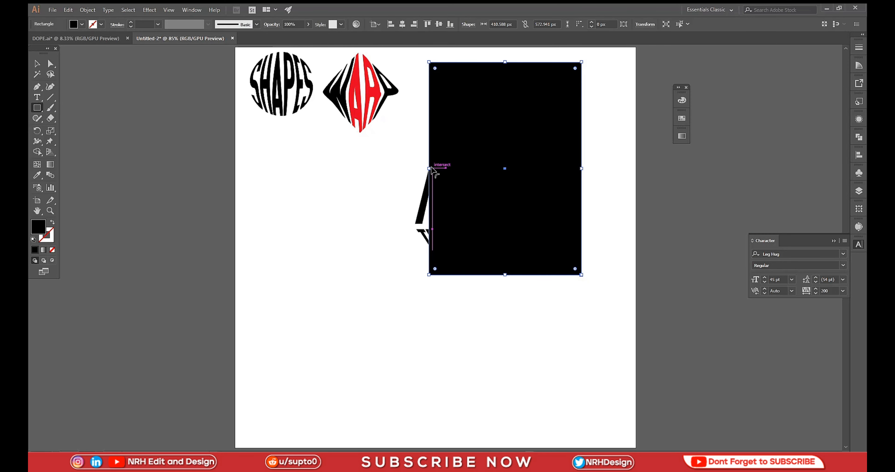
{"action": "left_click_drag", "start_coordinate": [430, 168], "coordinate": [406, 169]}
- Send the black rectangle to the back, behind the text lines
{"action": "right_click", "coordinate": [465, 167]}
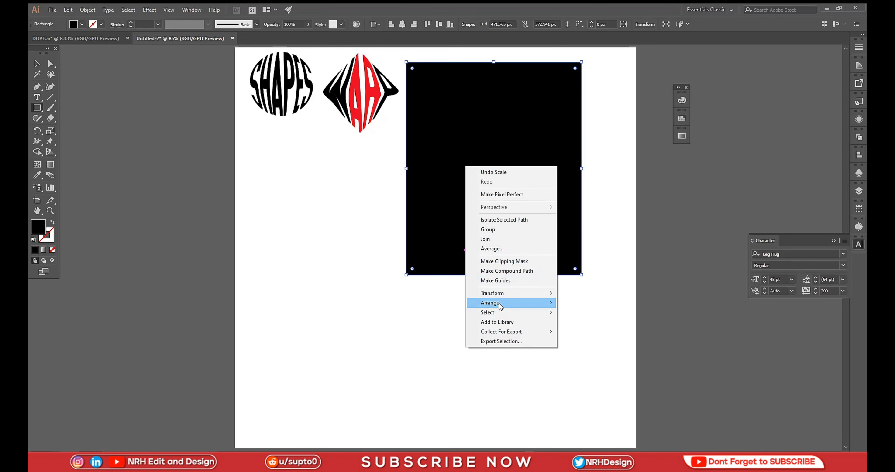
{"action": "mouse_move", "coordinate": [500, 306]}
{"action": "left_click", "coordinate": [586, 333]}
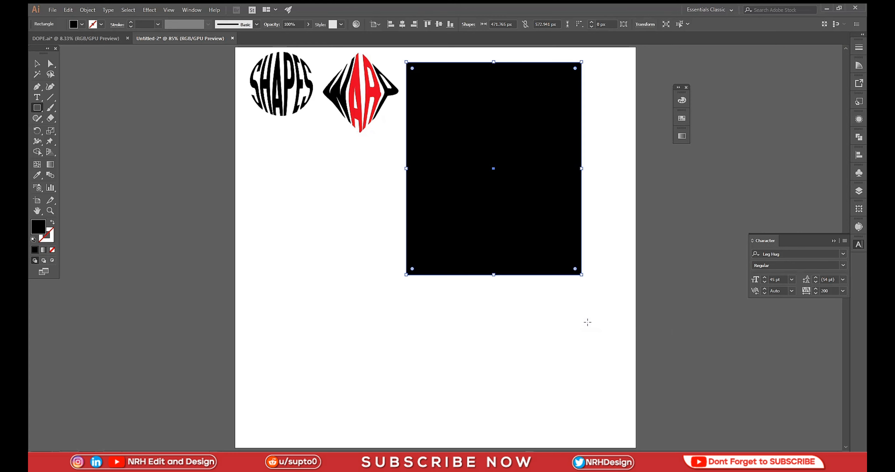
{"action": "left_click", "coordinate": [587, 323], "text": "ctrl"}
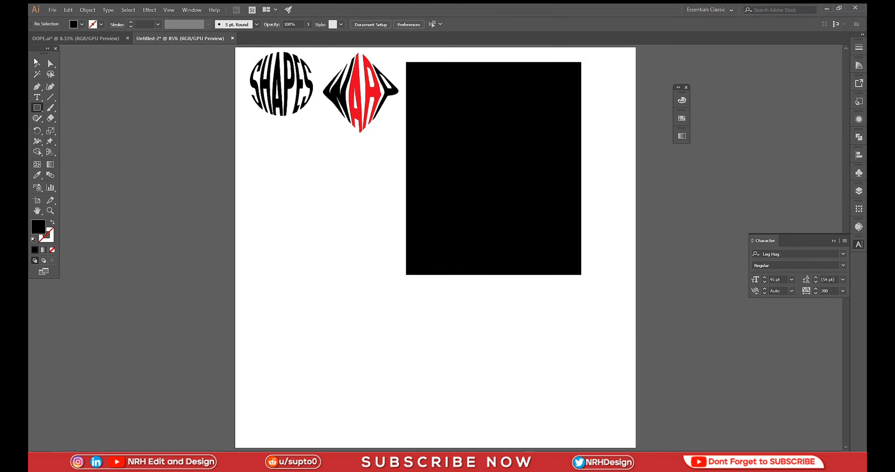
- Select all four text lines on the black rectangle and fill them with white
{"action": "left_click", "coordinate": [37, 64]}
{"action": "left_click_drag", "start_coordinate": [523, 365], "coordinate": [515, 60]}
{"action": "left_click", "coordinate": [82, 25]}
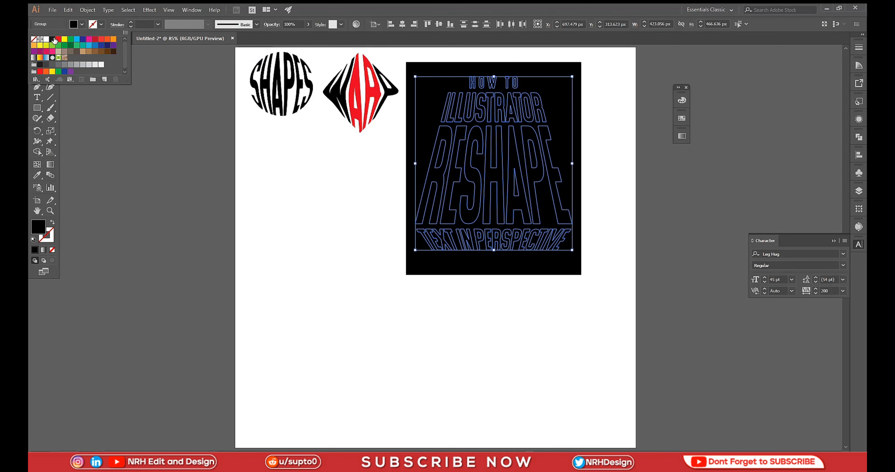
{"action": "left_click", "coordinate": [47, 39]}
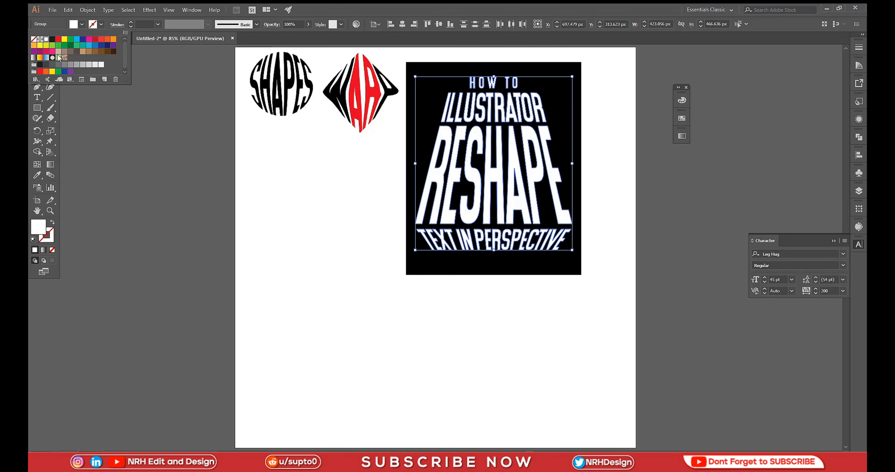
{"action": "left_click", "coordinate": [363, 223]}
{"action": "left_click", "coordinate": [339, 232]}
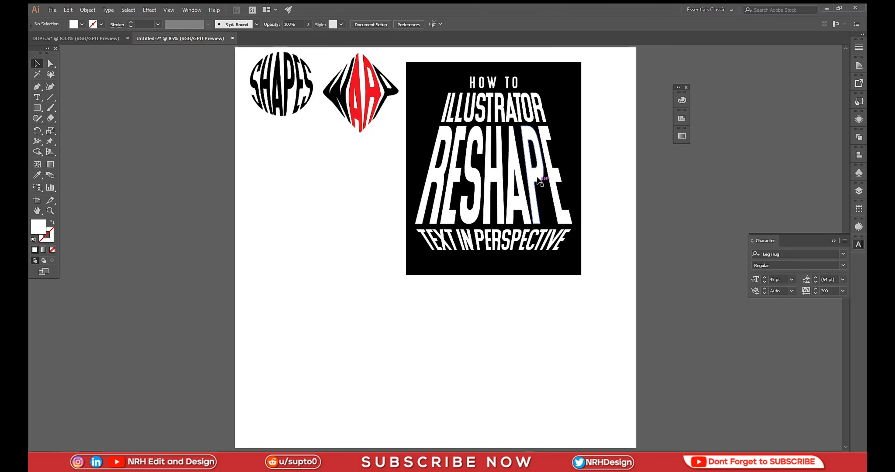
- Nudge HOW TO down about 4 px toward ILLUSTRATOR, and shift all text lines slightly right and up on the black rectangle
{"action": "left_click", "coordinate": [516, 82]}
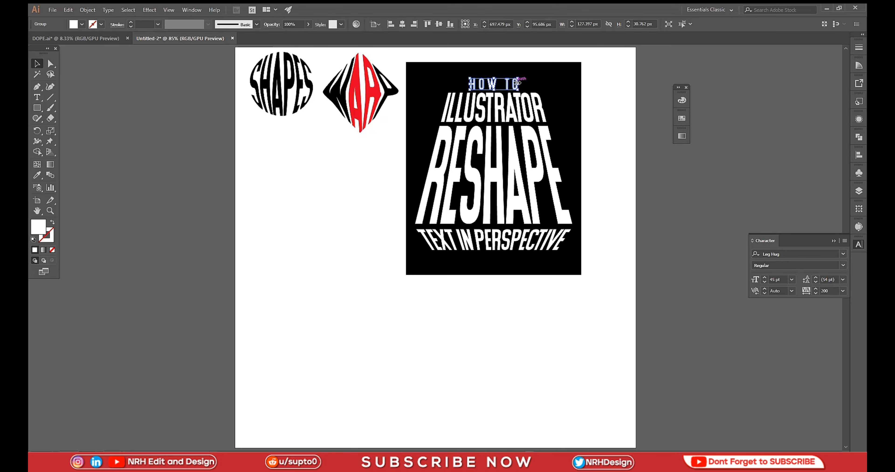
{"action": "left_click", "coordinate": [481, 306]}
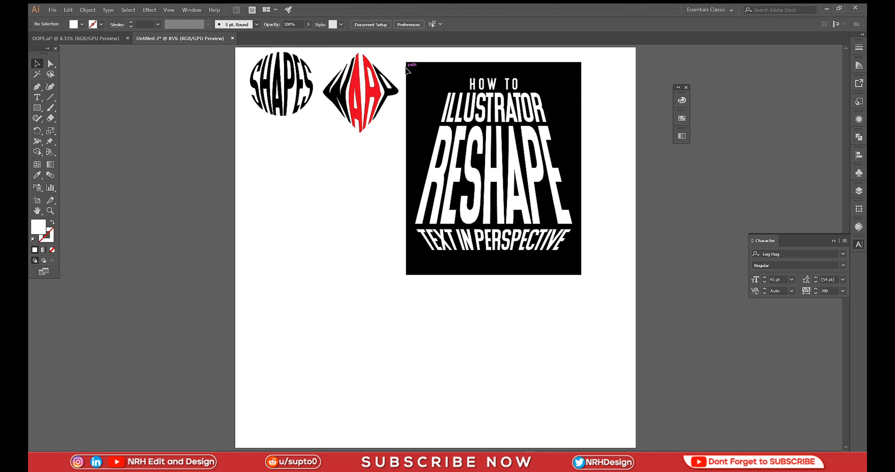
{"action": "left_click_drag", "start_coordinate": [400, 54], "coordinate": [622, 311]}
{"action": "left_click_drag", "start_coordinate": [525, 156], "coordinate": [529, 153]}
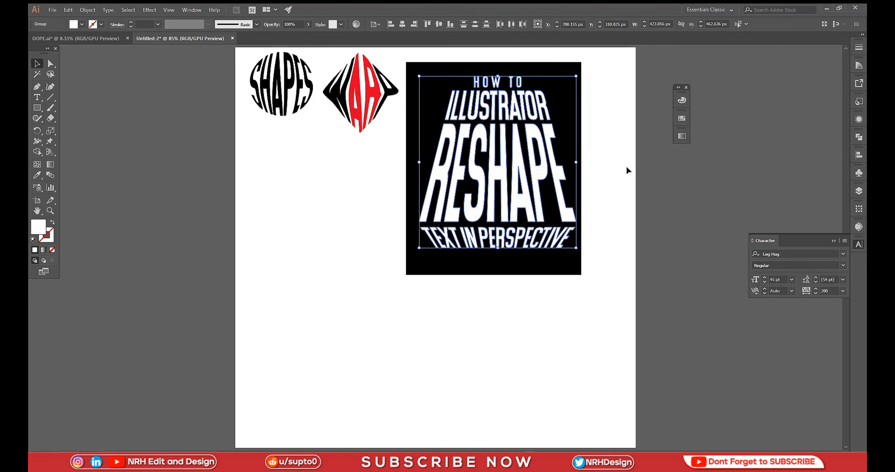
{"action": "left_click", "coordinate": [605, 166]}
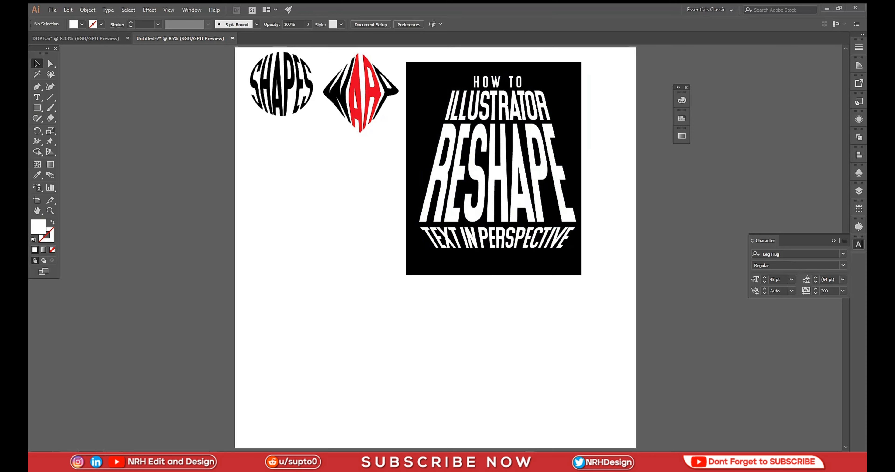